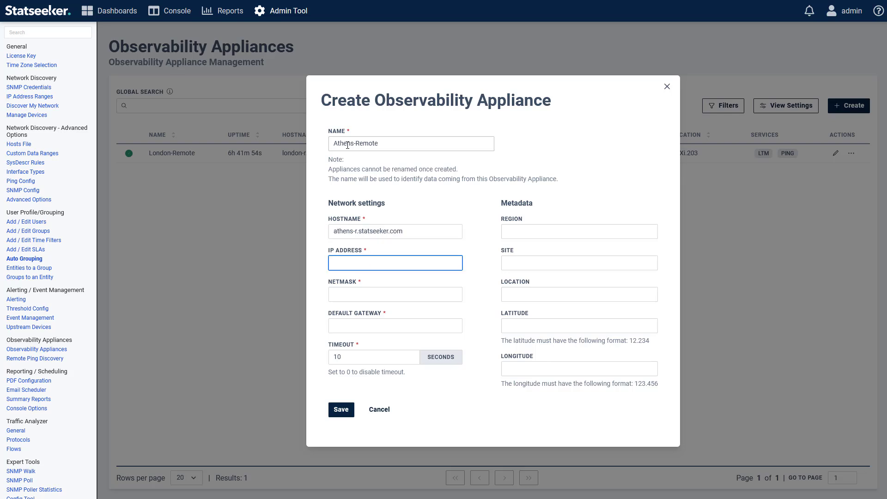
- Set the Athens-Remote appliance's IP address to 10.2.16.24, netmask to 255.255.255.0 and default gateway to 10.2.16.254
text(10.2.16.24)
key(Tab)
text(255.255.255.0)
key(Tab)
text(10.2.16.254)
key(Tab)
- Set the appliance's region to EMEA, site to Marousi and location to ESXi-102, and save it without downloading an image yet
text(EMEA)
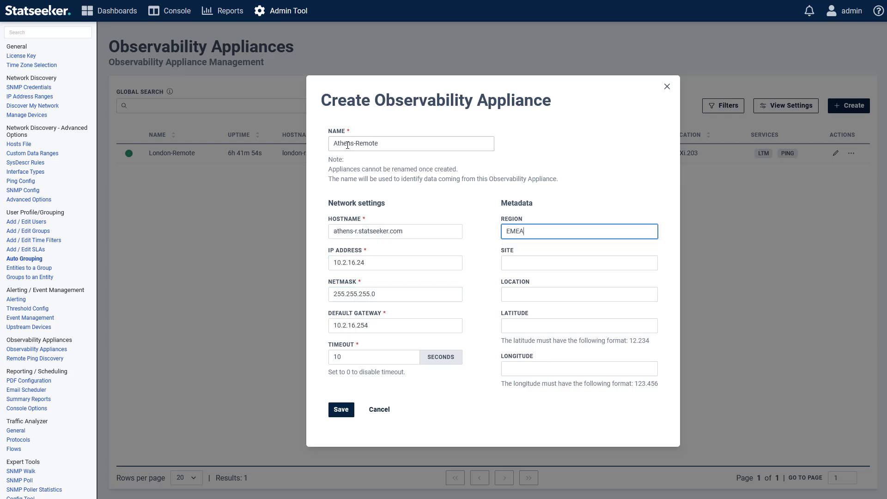
key(Tab)
text(Marousi)
key(Tab)
text(ESXi-102)
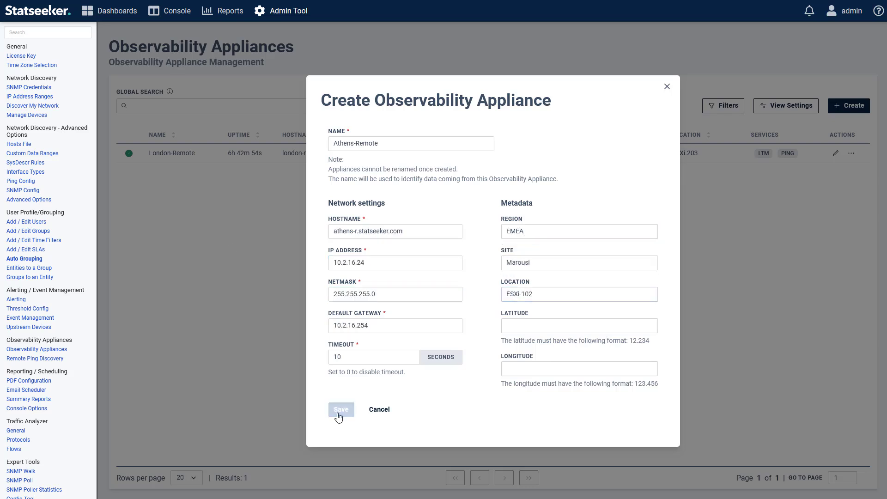
click(341, 409)
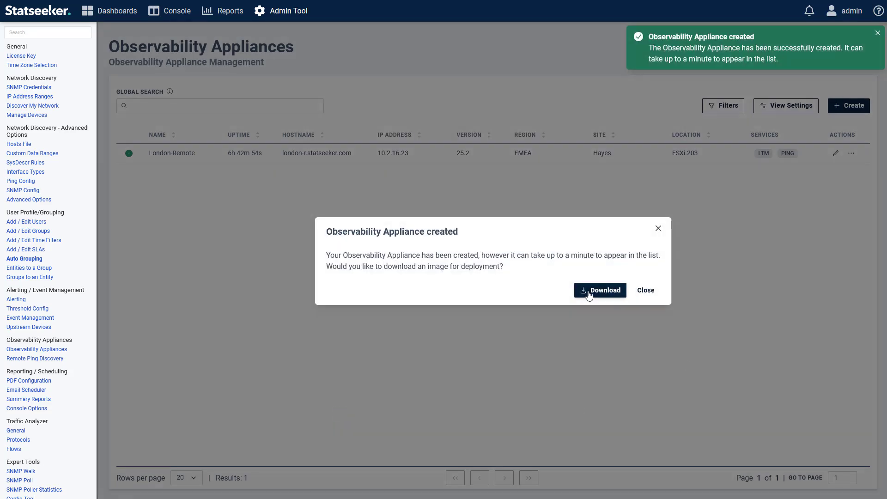
click(645, 291)
- Download the deployment image for the Athens-Remote appliance in .vmdk format
click(852, 153)
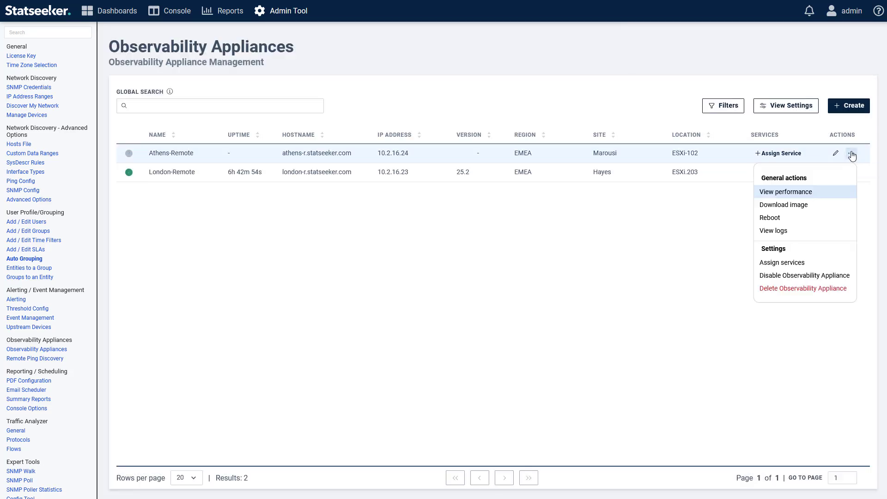
click(810, 207)
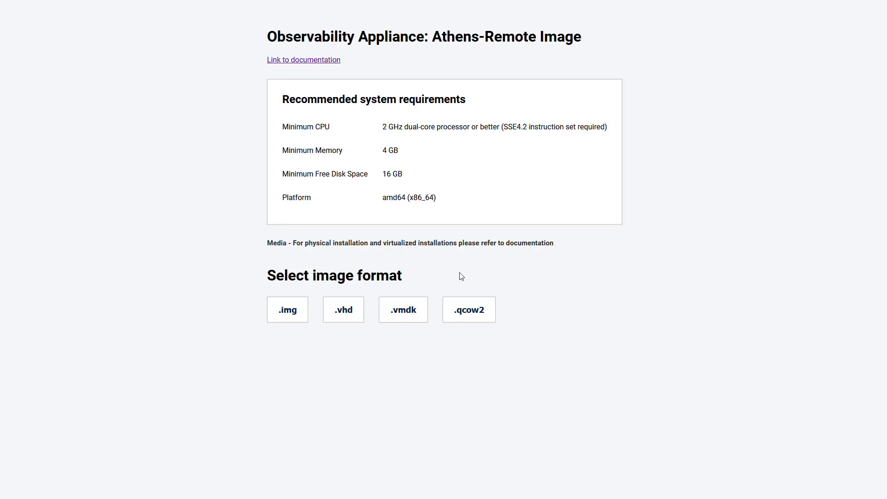
click(411, 313)
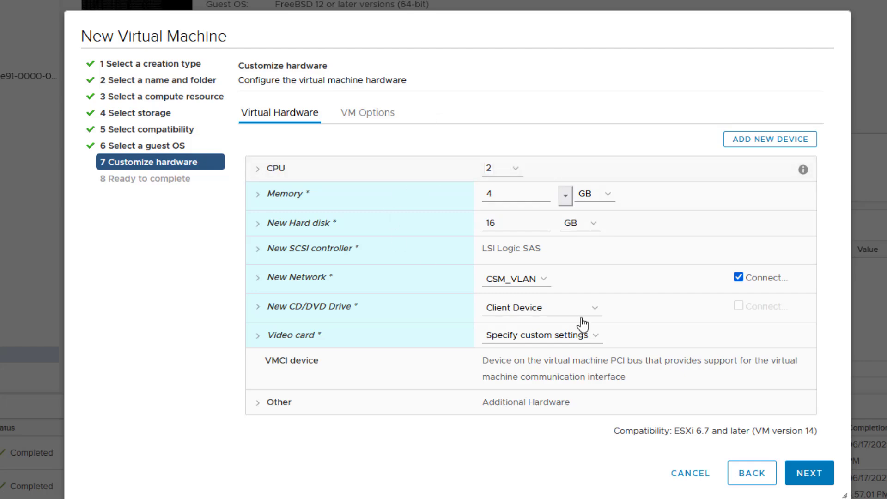
- In the vSphere Client's New Virtual Machine wizard, set the boot firmware to EFI and proceed past hardware customization
click(365, 114)
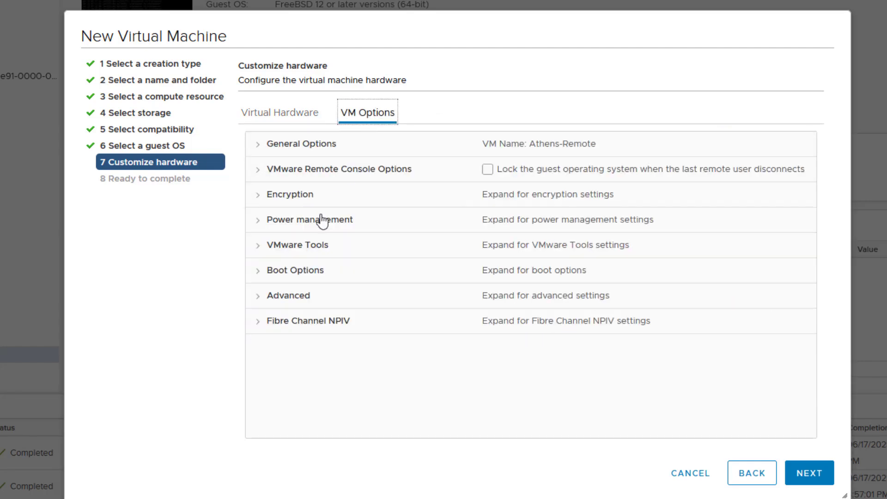
click(308, 273)
click(532, 298)
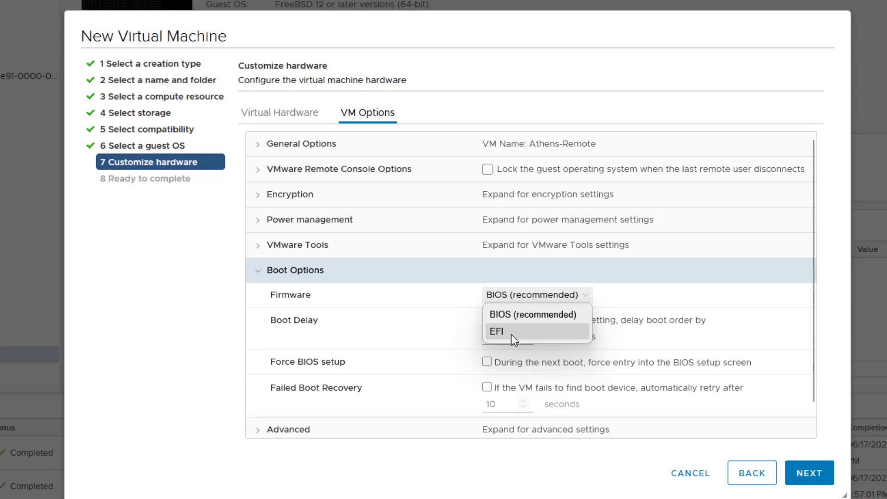
click(511, 334)
click(280, 112)
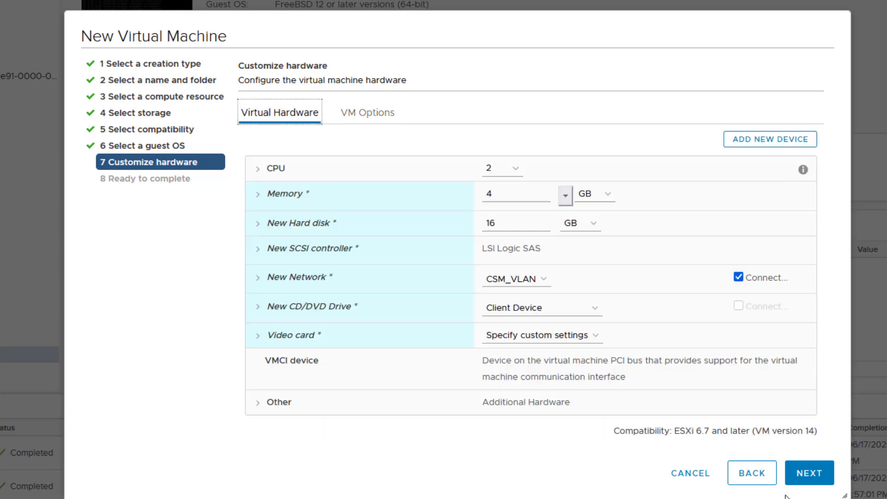
click(812, 472)
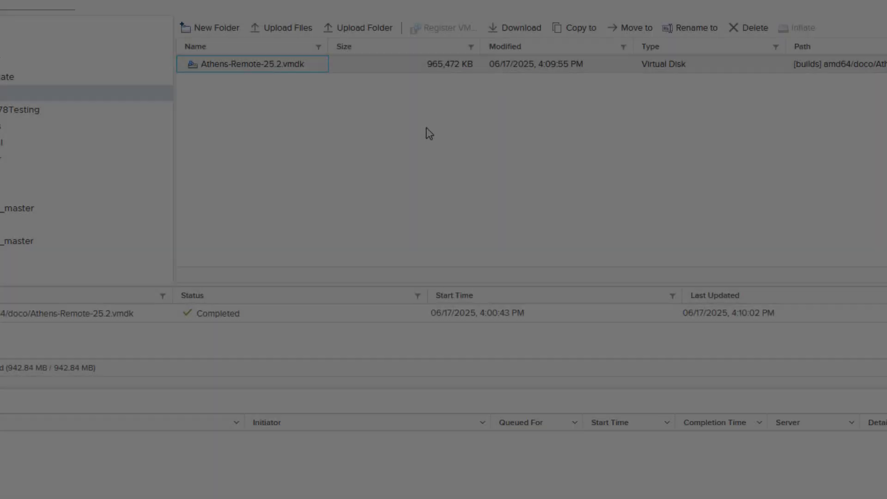
- Move Athens-Remote-25.2.vmdk from the builds datastore to the Athens-Remote folder on Datastore-101
click(632, 28)
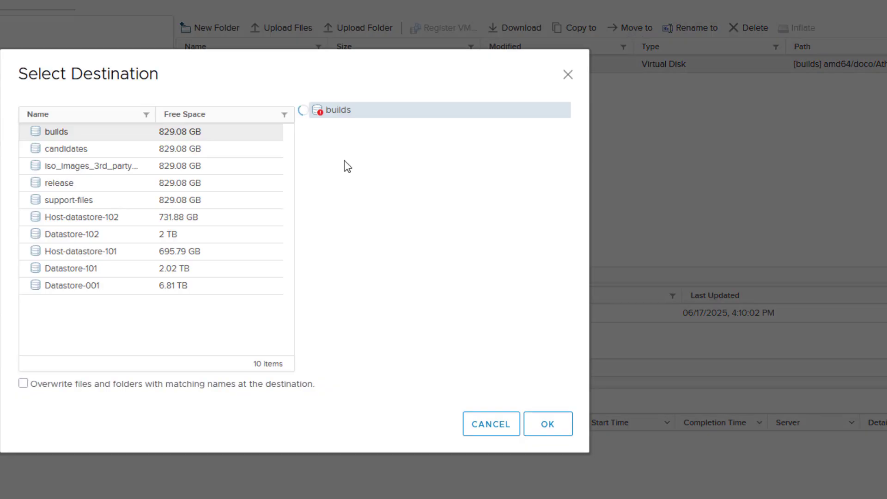
click(53, 268)
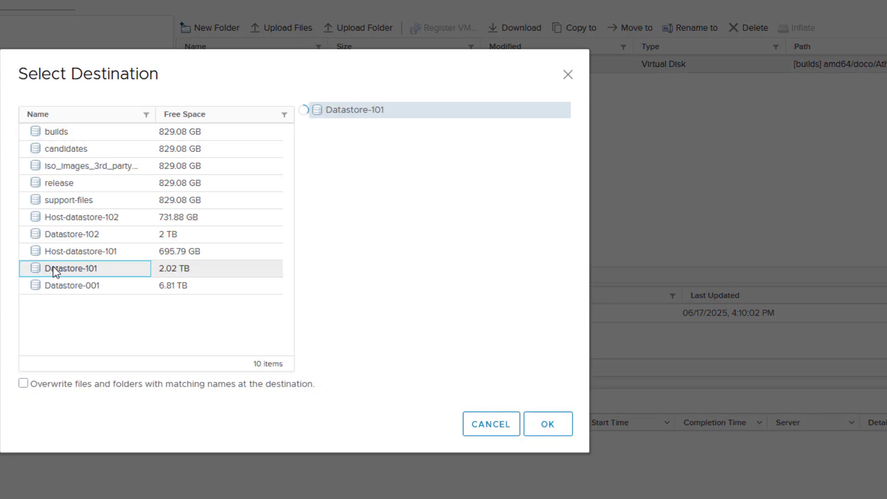
click(331, 163)
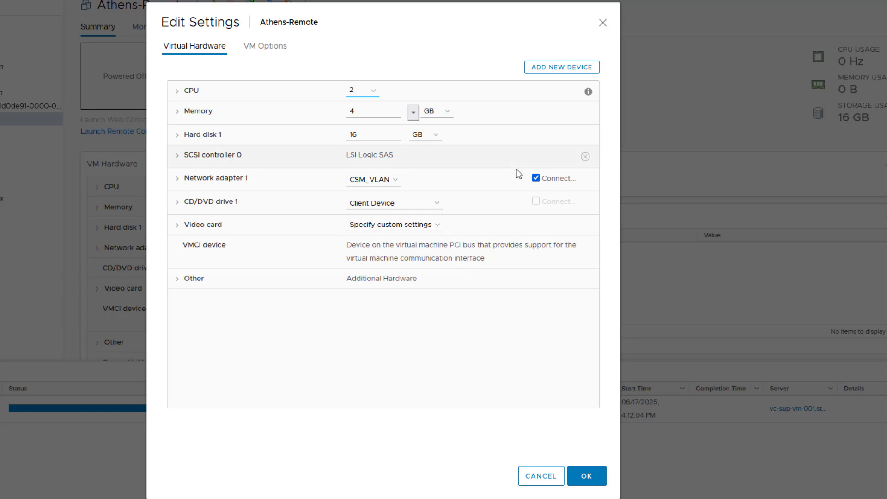
- Replace the VM's hard disk 1, deleting its files from the datastore, with the existing Athens-Remote-25.2.vmdk from Datastore-101's Athens-Remote folder
click(587, 136)
click(497, 137)
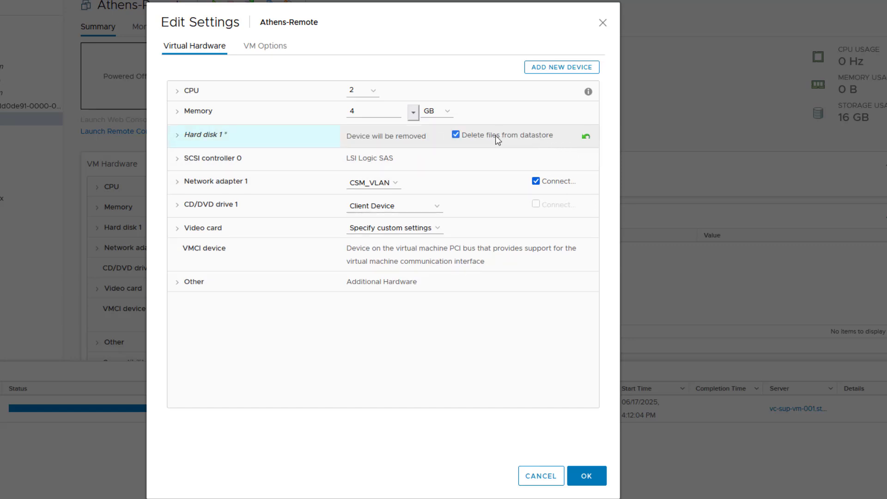
click(568, 70)
click(560, 137)
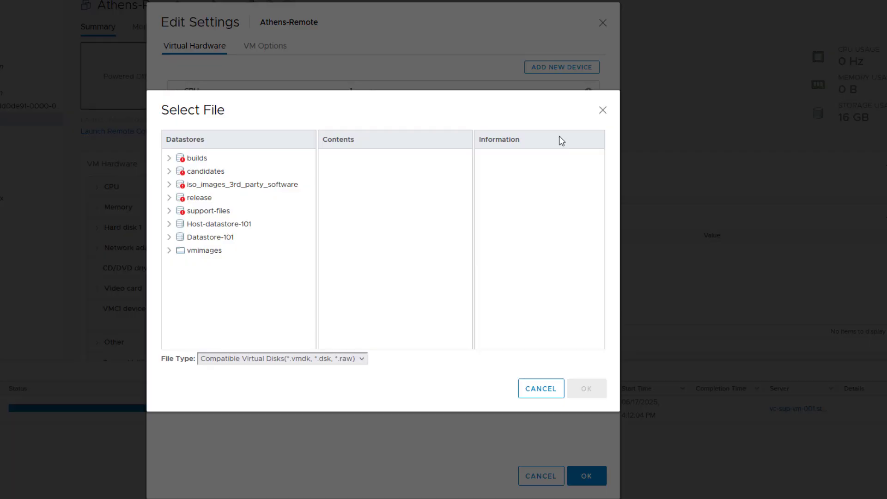
click(169, 238)
click(237, 277)
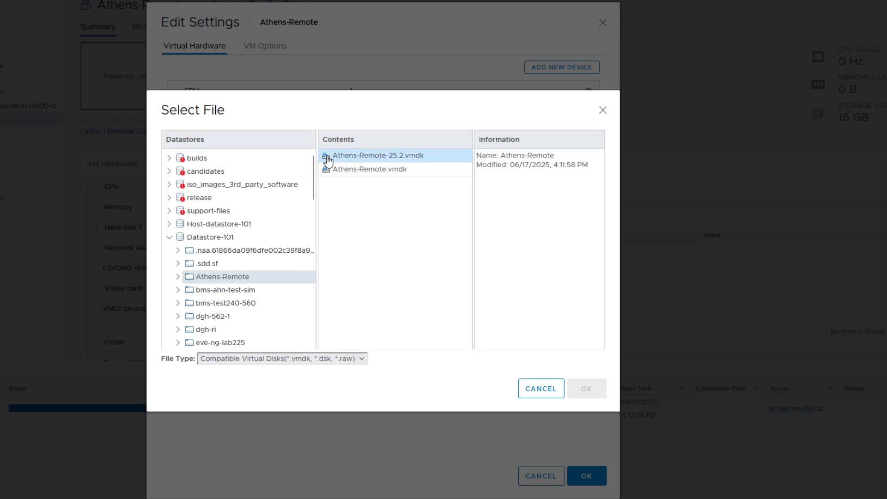
click(422, 157)
click(585, 389)
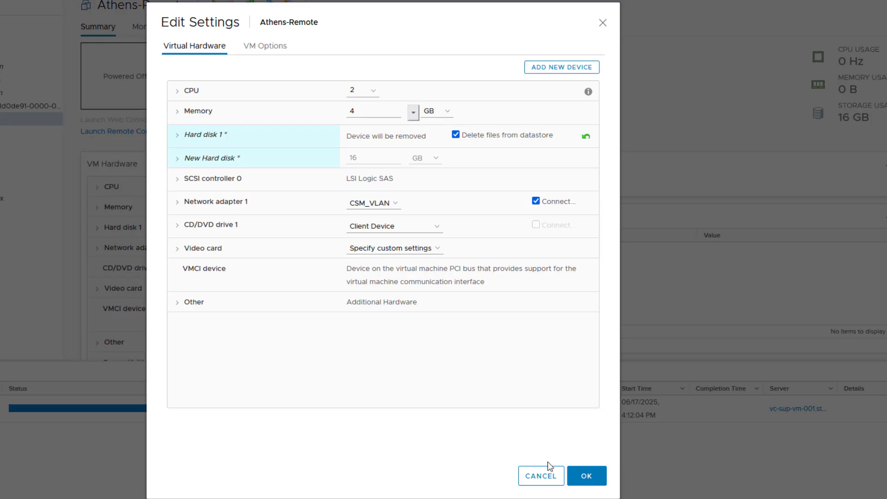
click(587, 476)
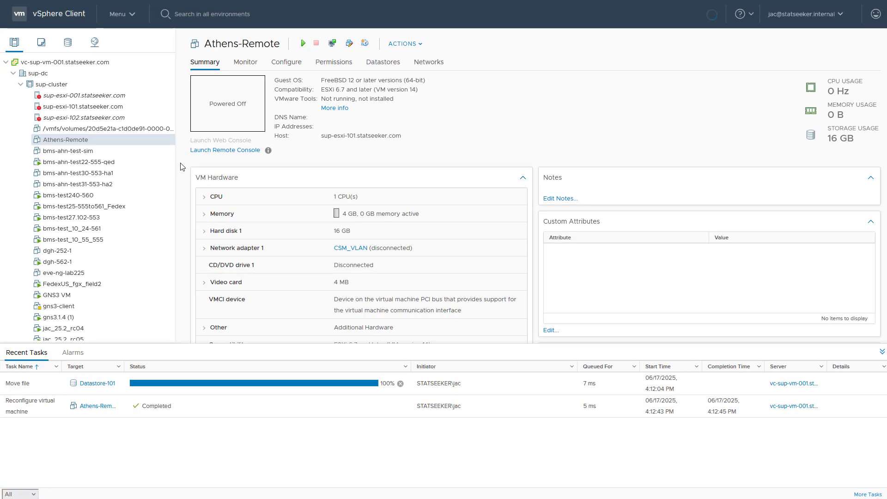
- Power on the Athens-Remote virtual machine
right_click(71, 140)
mouse_move(139, 161)
click(206, 163)
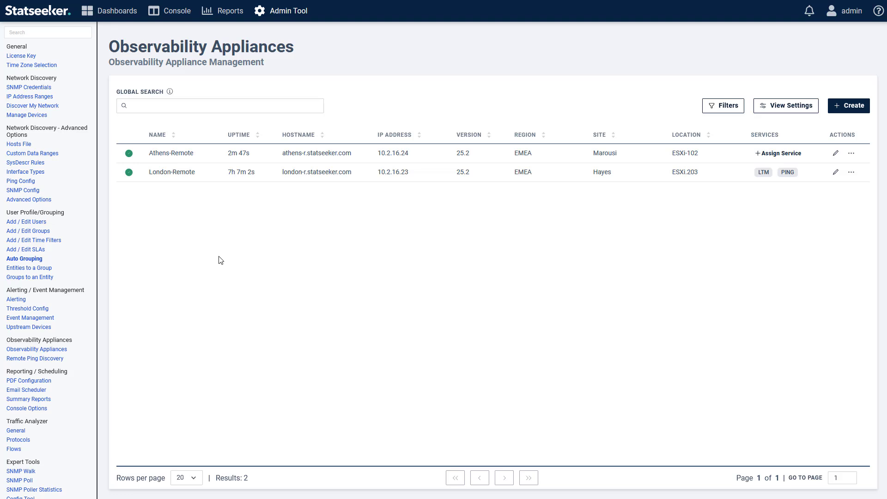
- In Statseeker, assign the PING service to the Athens-Remote appliance and save the assignment
click(791, 157)
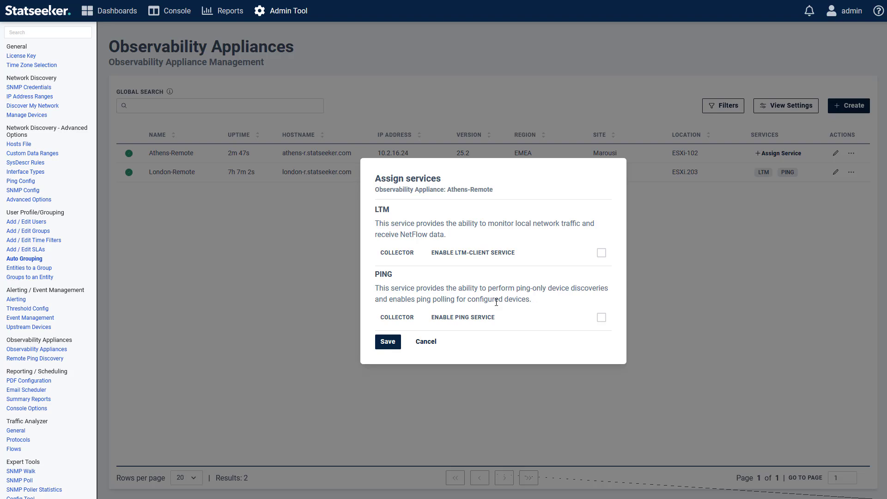
click(602, 319)
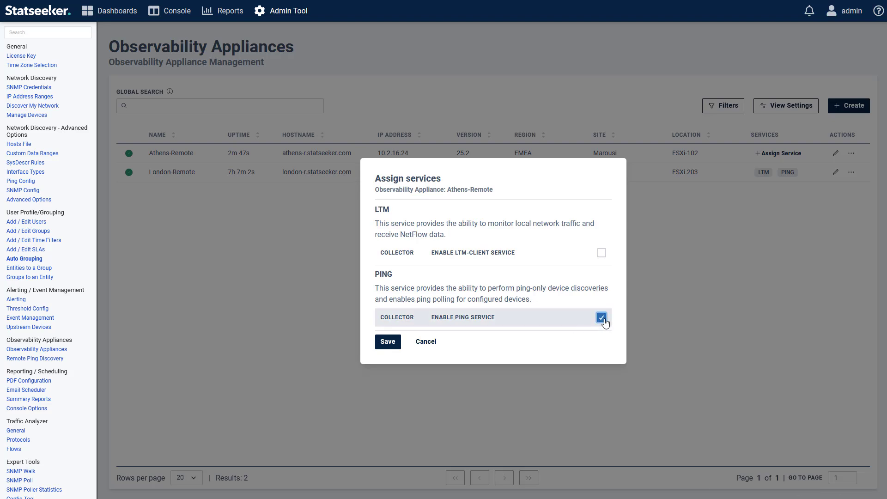
click(388, 342)
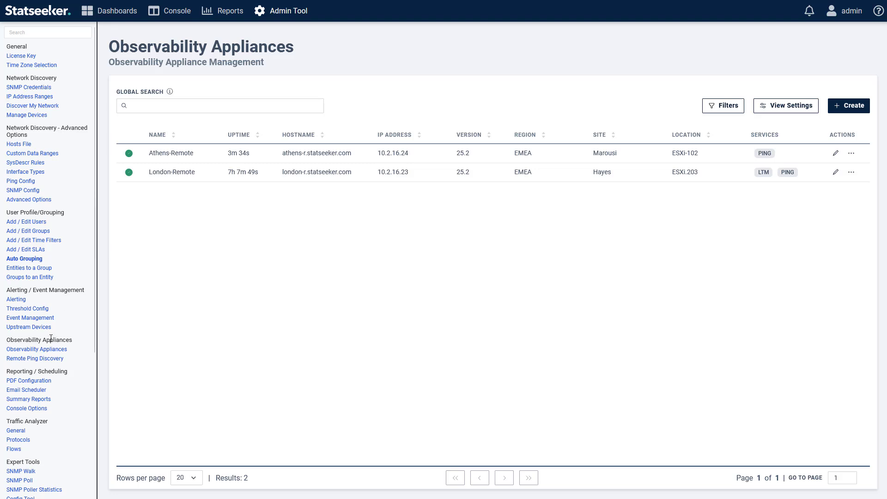
- Open Remote Ping Discovery for the Athens-Remote appliance and enter the IP scan range "include 10.100.59.*"
click(45, 360)
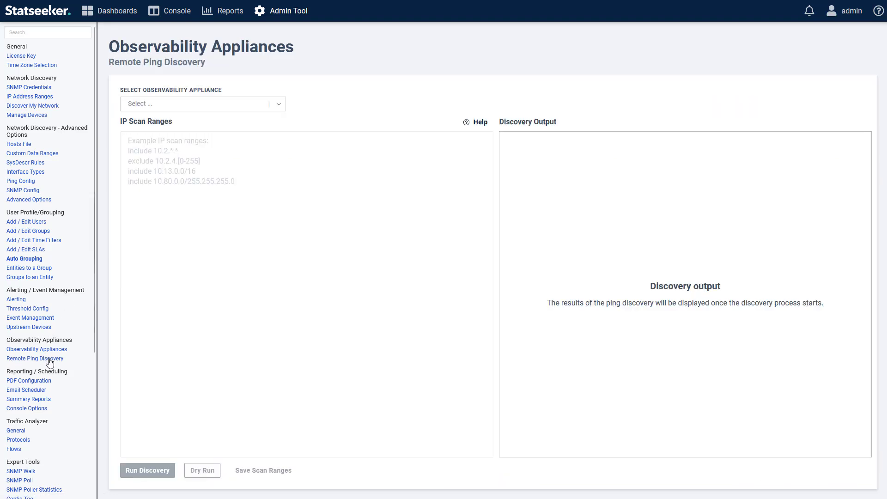
click(279, 106)
click(179, 120)
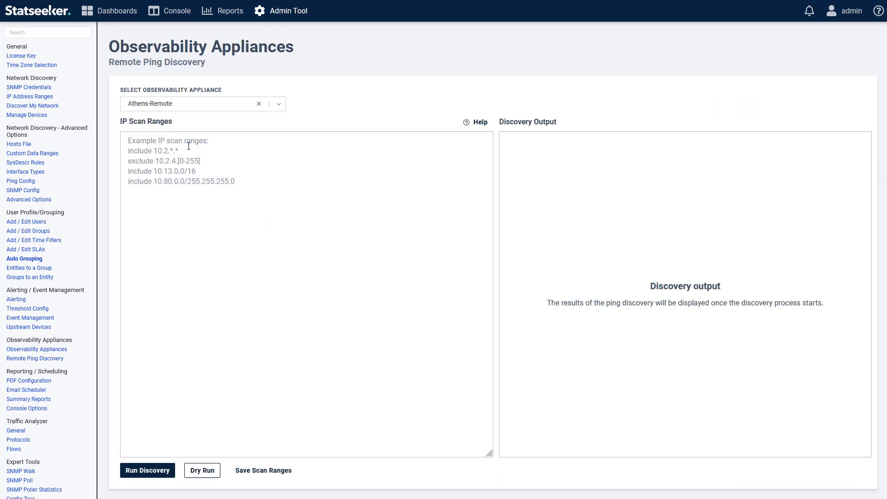
click(219, 147)
text(include 10.100.59.*)
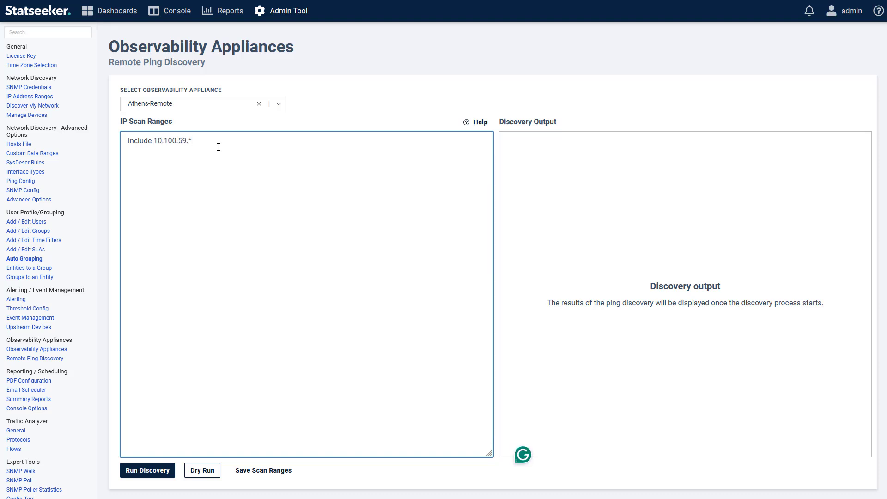
- Perform a dry run of the ping discovery on Athens-Remote, followed by the actual discovery
click(202, 471)
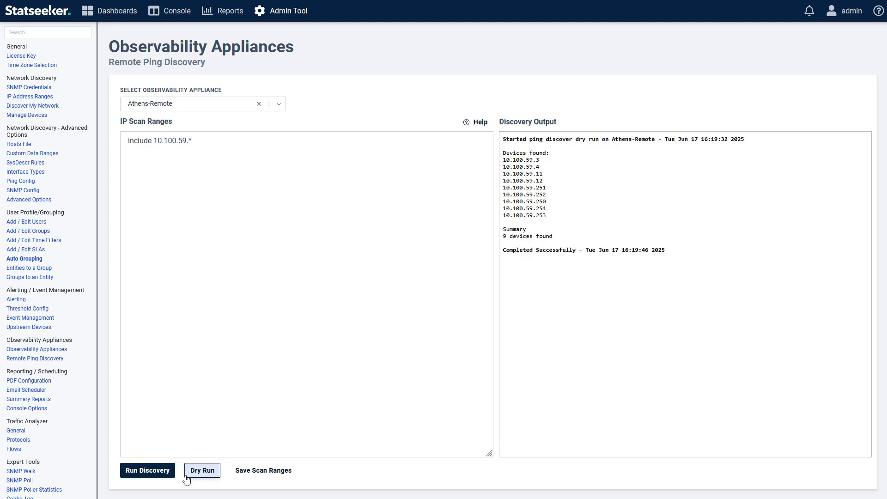
click(162, 466)
click(524, 335)
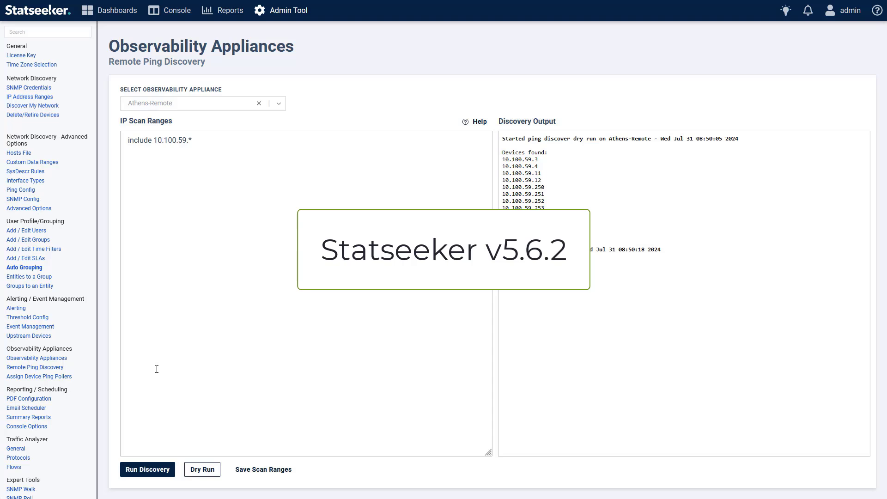
- Open the device ping poller assignments and filter the device list by "Athens"
click(58, 381)
click(130, 105)
text(A)
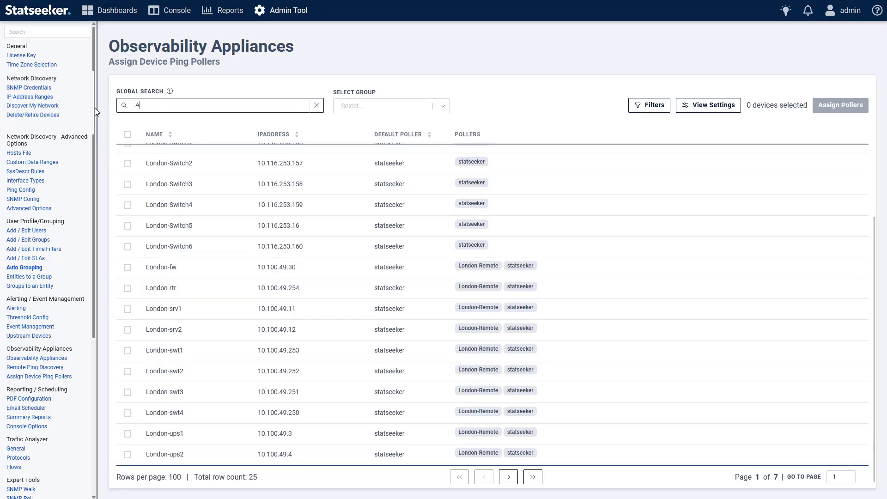
text(thens)
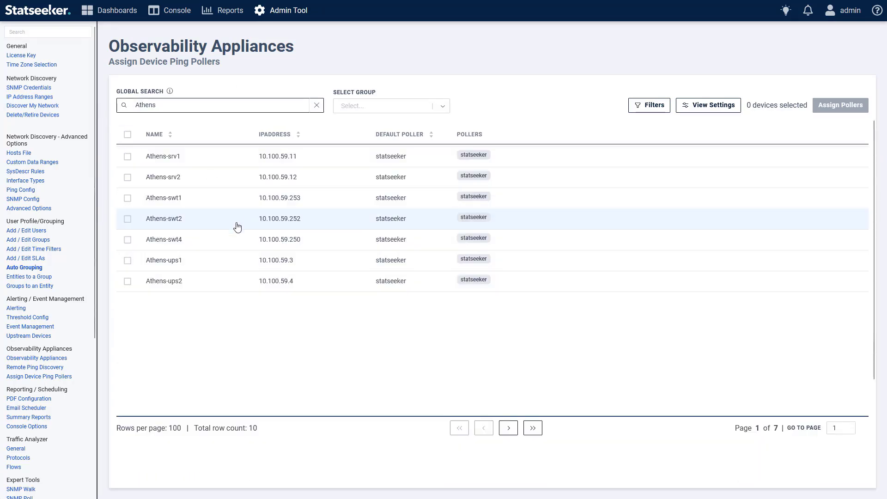
- Select all listed Athens devices and choose statseeker and Athens-Remote as their ping pollers, with Athens-Remote as the default poller
click(128, 134)
click(841, 105)
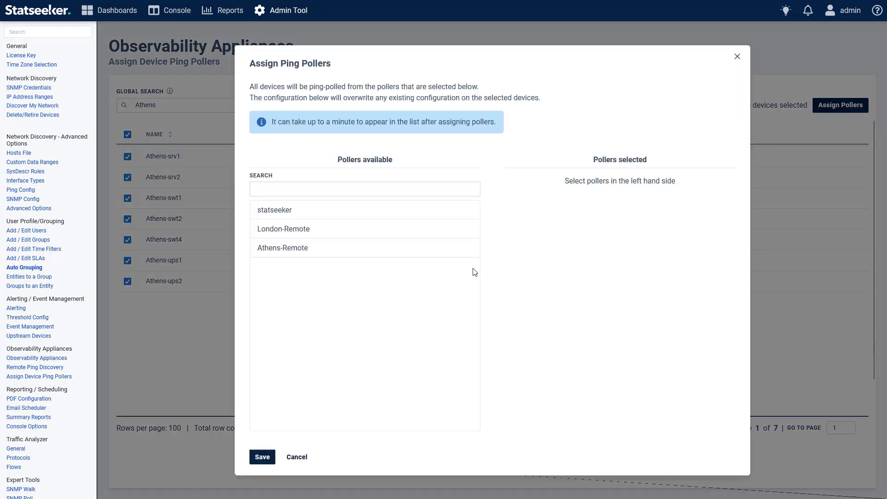
click(306, 214)
click(322, 234)
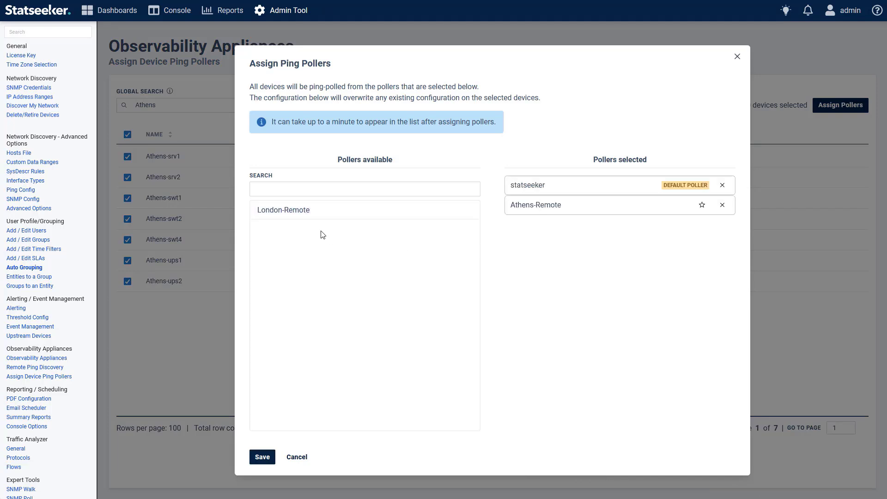
click(701, 207)
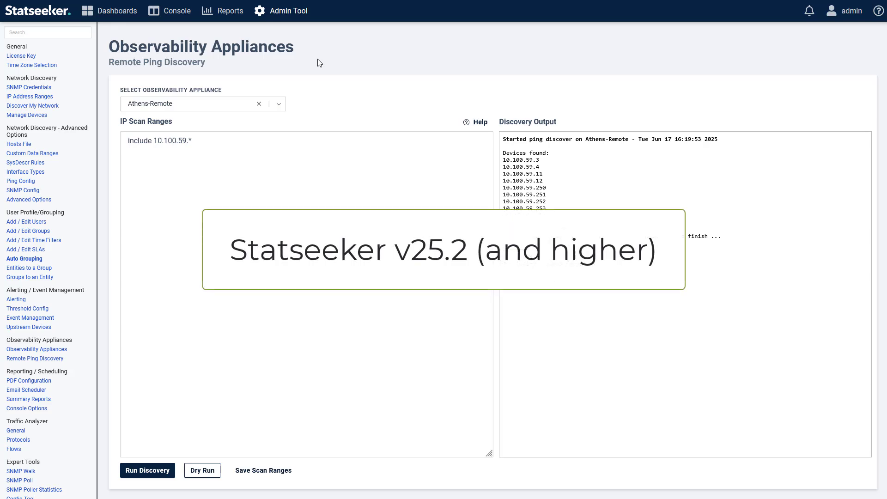
- Open the device list in Manage Devices and filter it to the London group
click(42, 118)
click(231, 158)
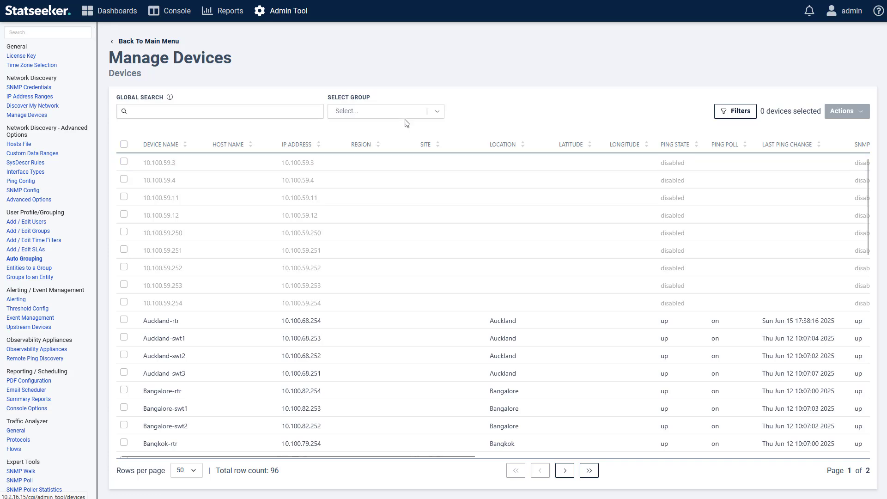
click(438, 114)
text(Lond)
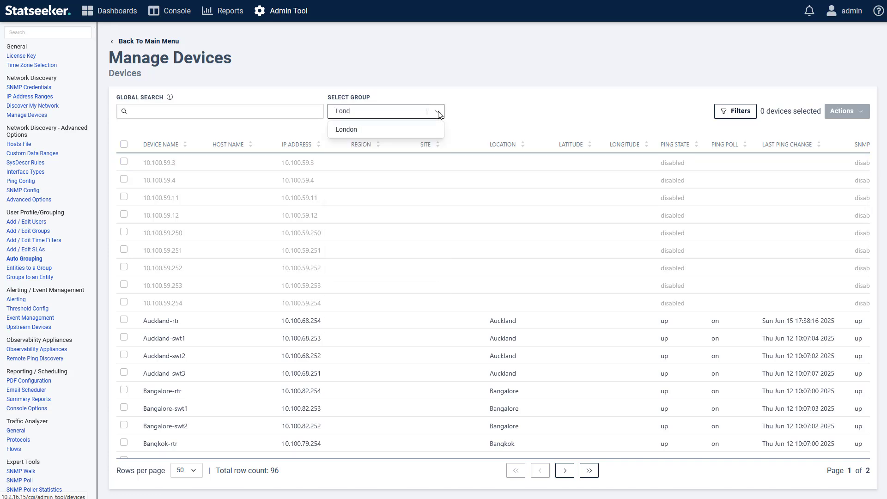
click(348, 130)
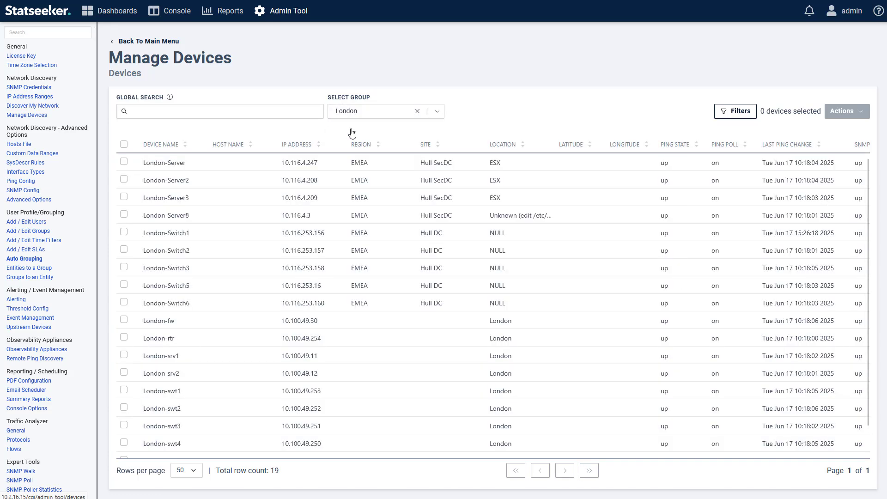
- Select London-Switch1, London-Switch2 and London-Switch3 and add the Assigned Pollers field to their bulk update form
drag(201, 457, 592, 457)
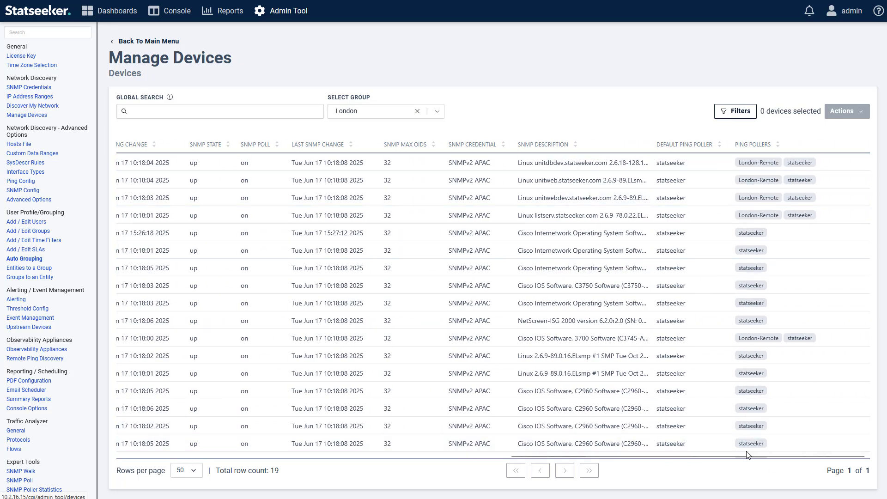
drag(749, 456, 705, 459)
scroll(401, 463, left, 3)
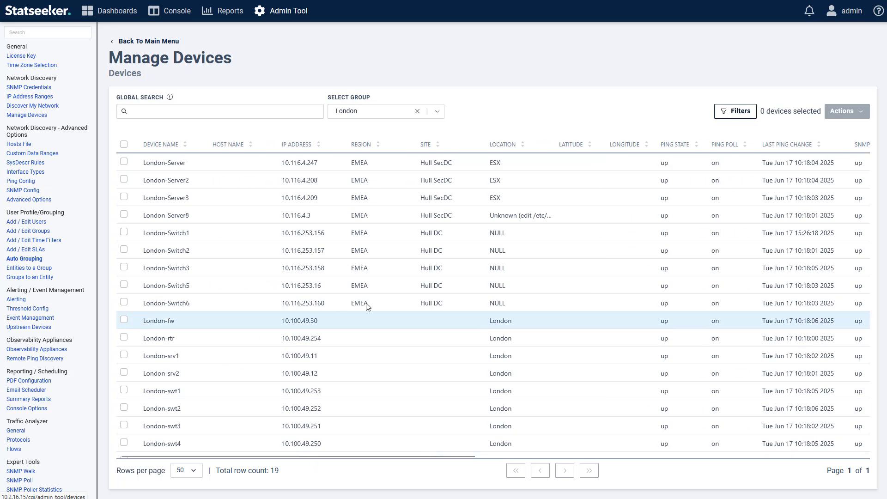
click(124, 232)
click(124, 250)
click(125, 268)
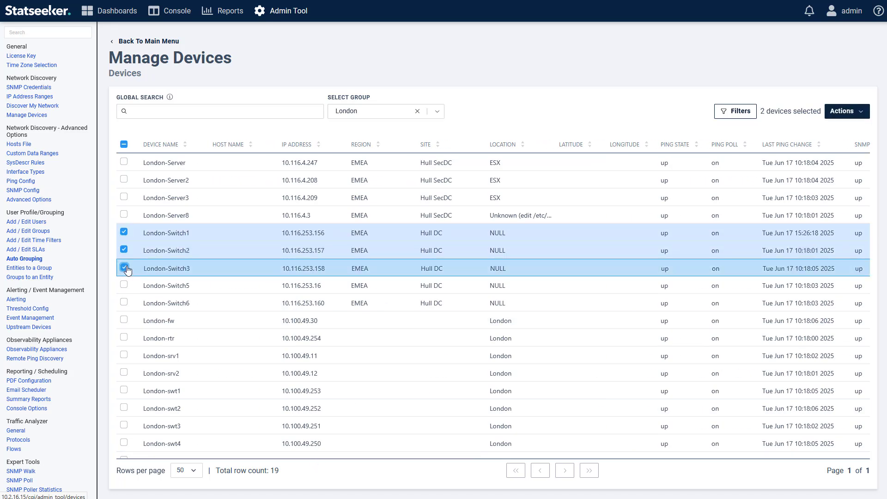
click(859, 115)
click(776, 157)
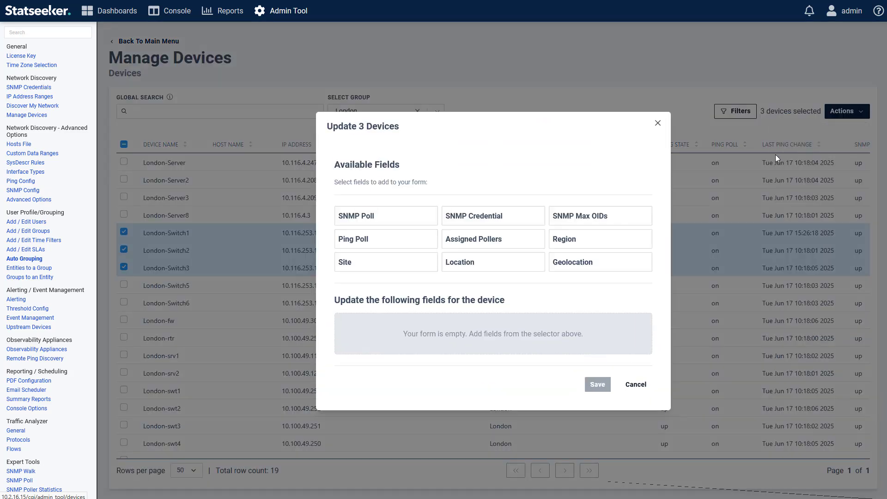
click(470, 238)
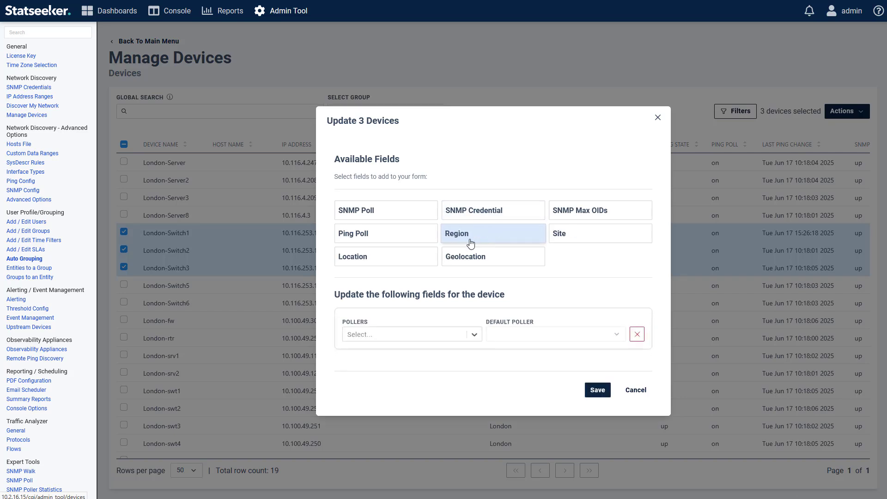
- Assign London-Remote and Athens-Remote as pollers with London-Remote as default, save, and check the devices' ping poller columns
click(474, 334)
key(Down)
key(Return)
click(475, 334)
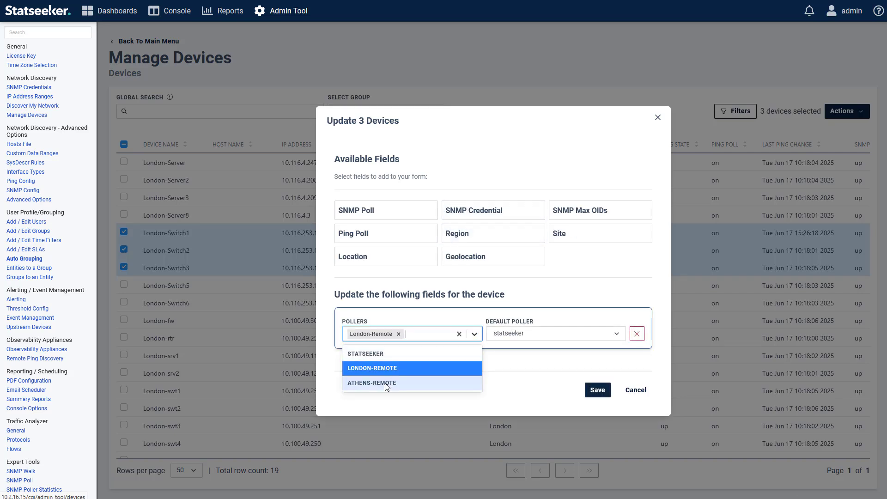
click(369, 384)
click(602, 339)
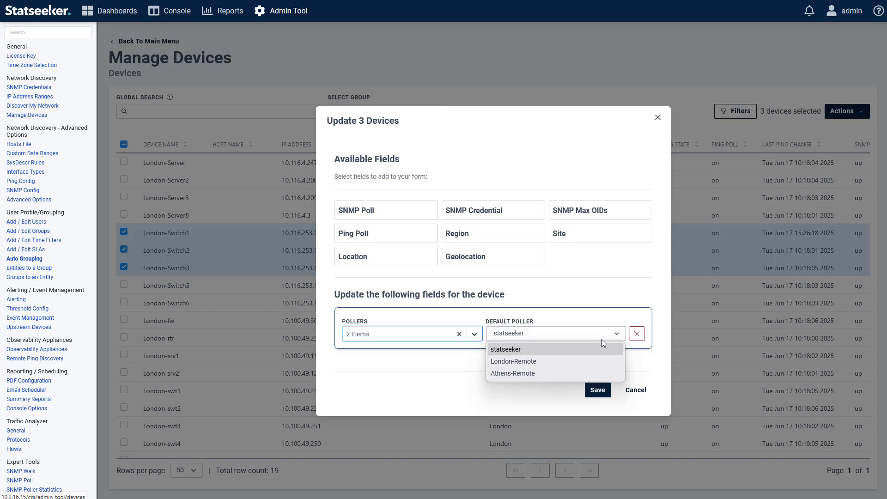
click(515, 360)
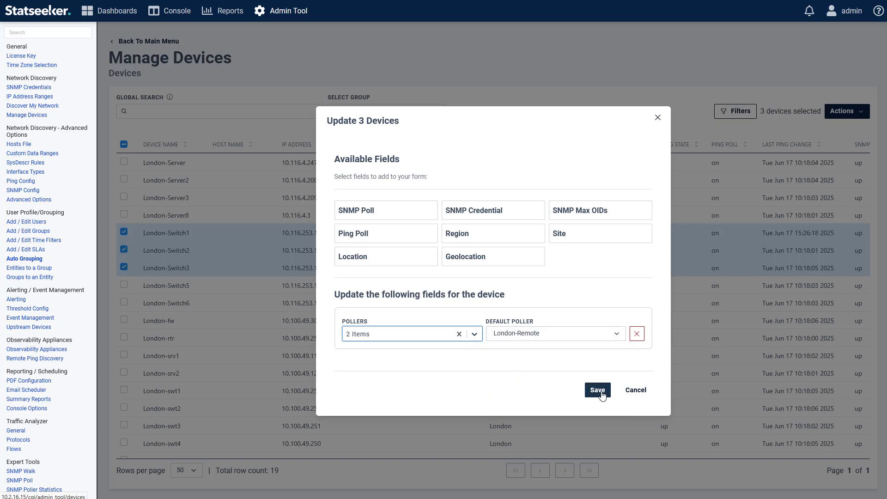
click(601, 391)
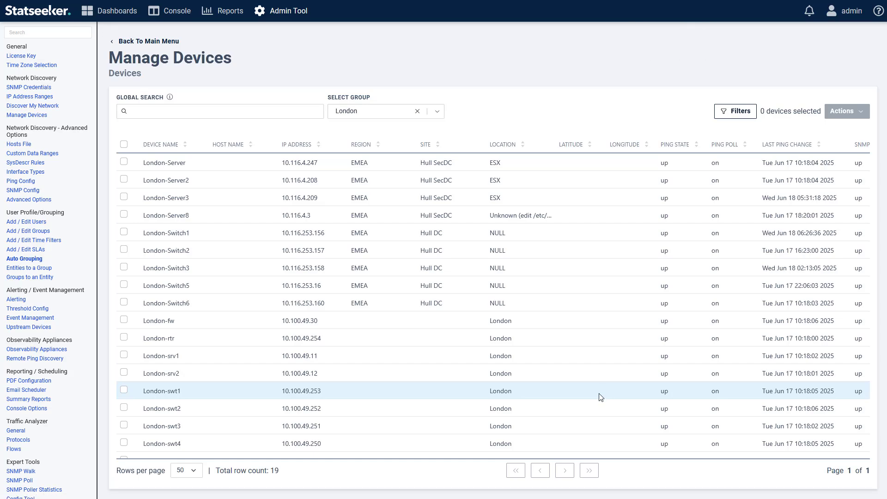
drag(301, 458, 578, 459)
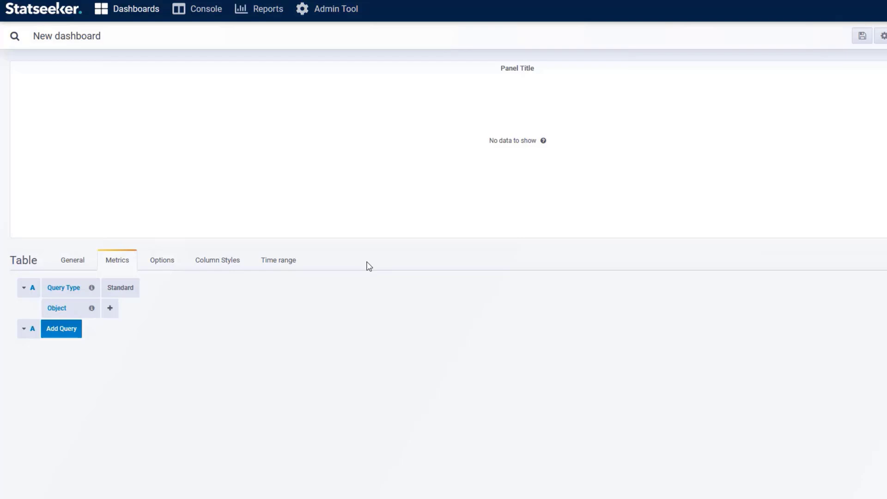
- Look through the Device Health, Device and Ping object categories available for the new dashboard table's query
click(110, 308)
mouse_move(119, 367)
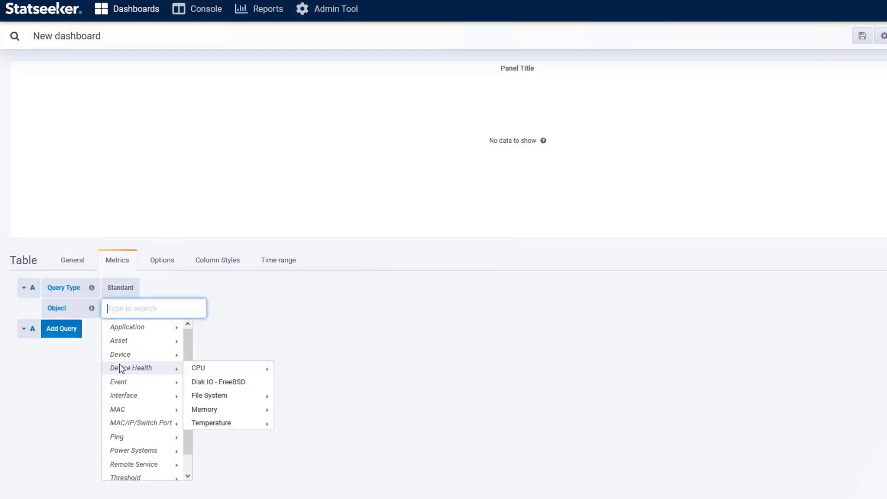
mouse_move(204, 358)
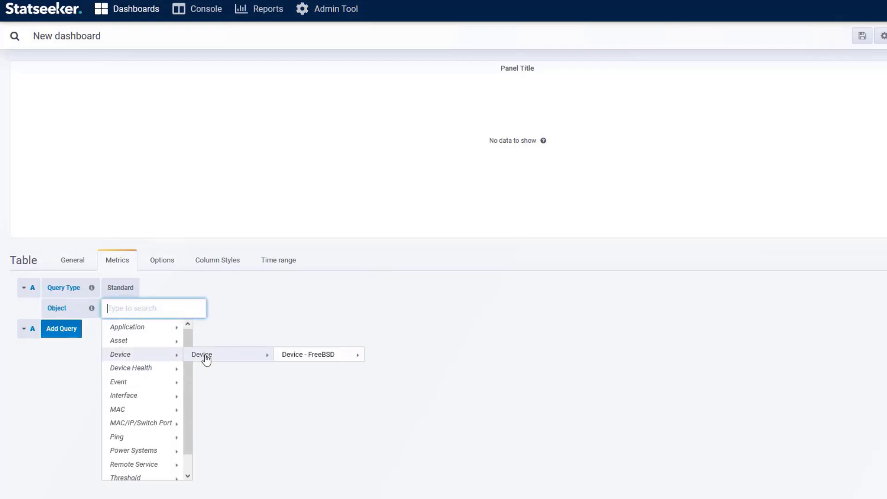
mouse_move(116, 437)
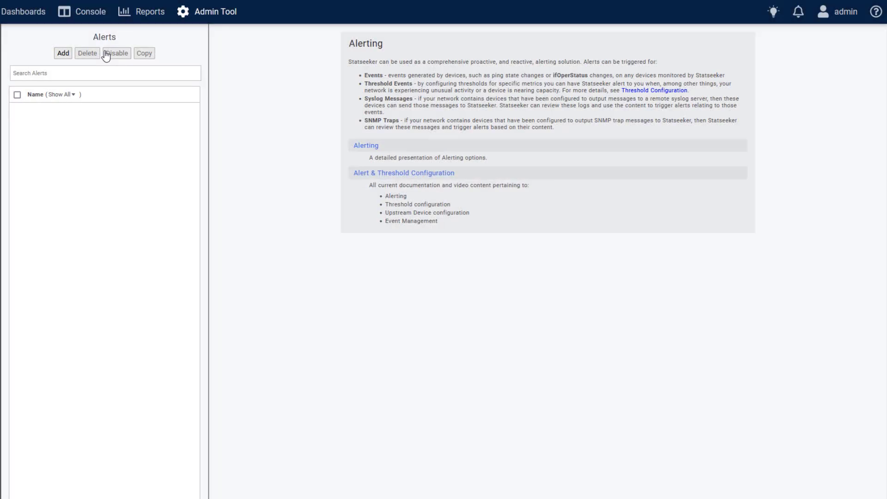
- Add a new alert and set its alert type to Event
click(66, 53)
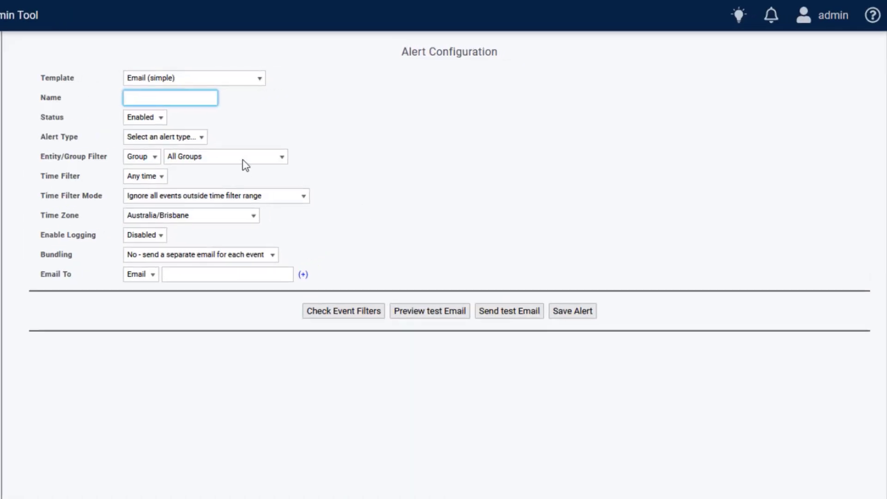
click(209, 129)
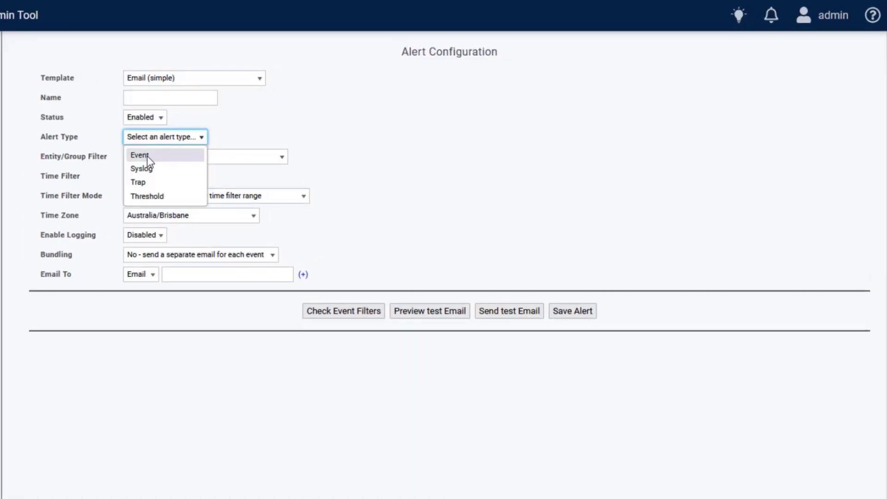
click(185, 143)
- Set the alert's data type to Device and its field to Ping State
click(191, 157)
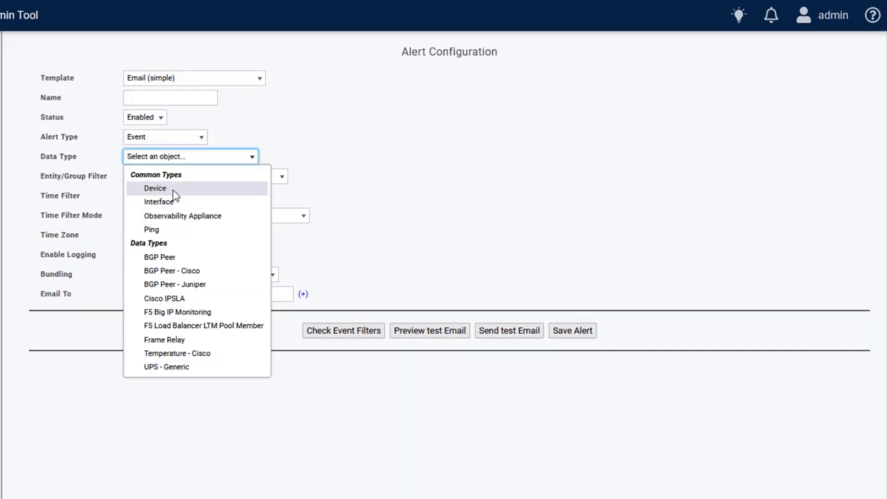
click(173, 190)
click(167, 179)
click(144, 193)
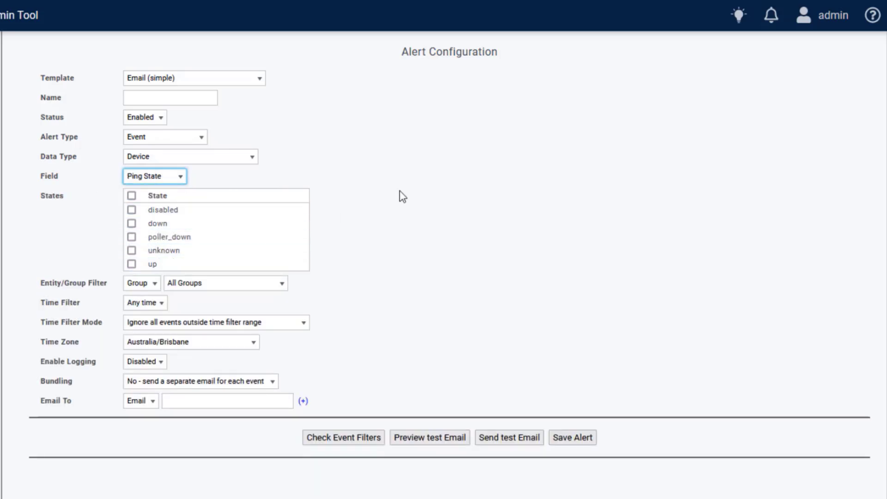
- Set the alert's data type to Ping and its field to Ping State
click(179, 157)
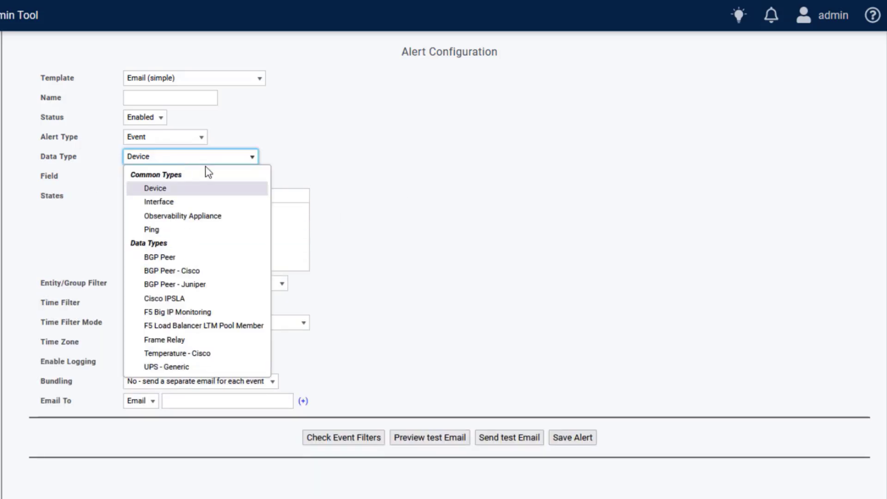
click(154, 230)
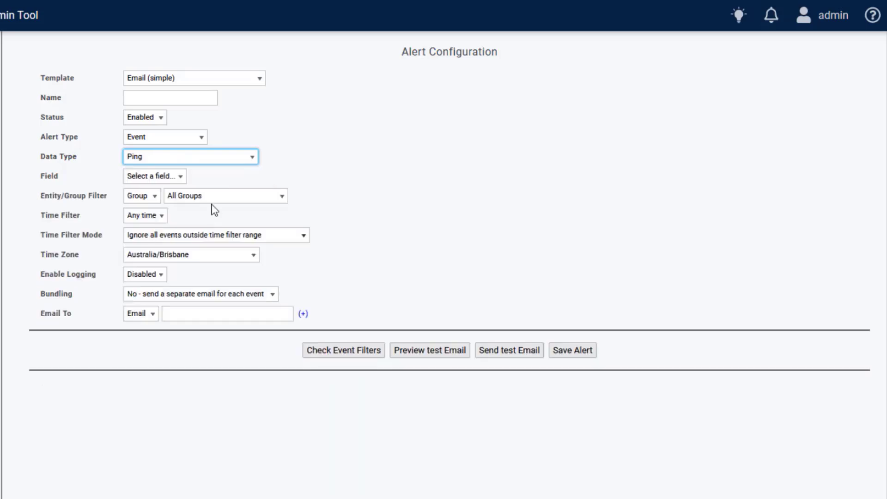
click(180, 177)
click(156, 197)
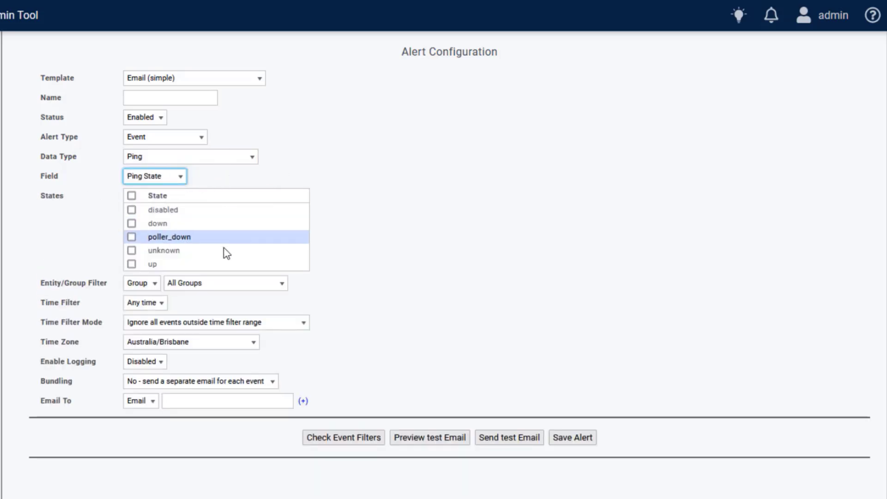